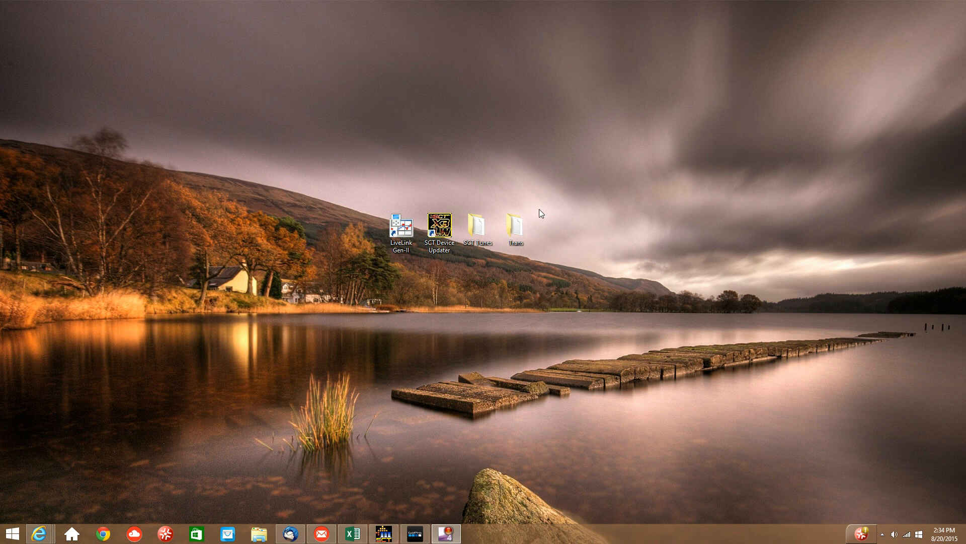
Check the Trans folder contents on the desktop, then launch LiveLink Gen-II
double_click(522, 224)
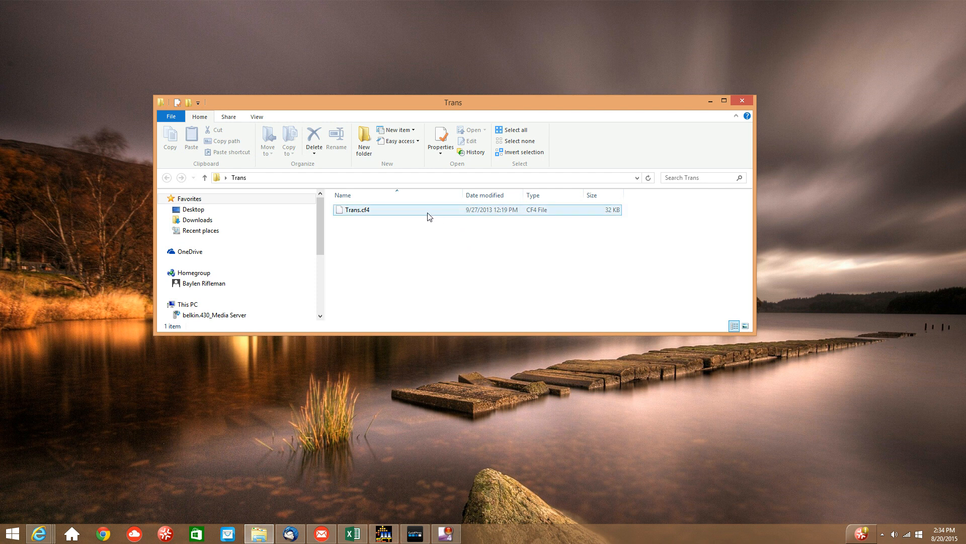
click(742, 102)
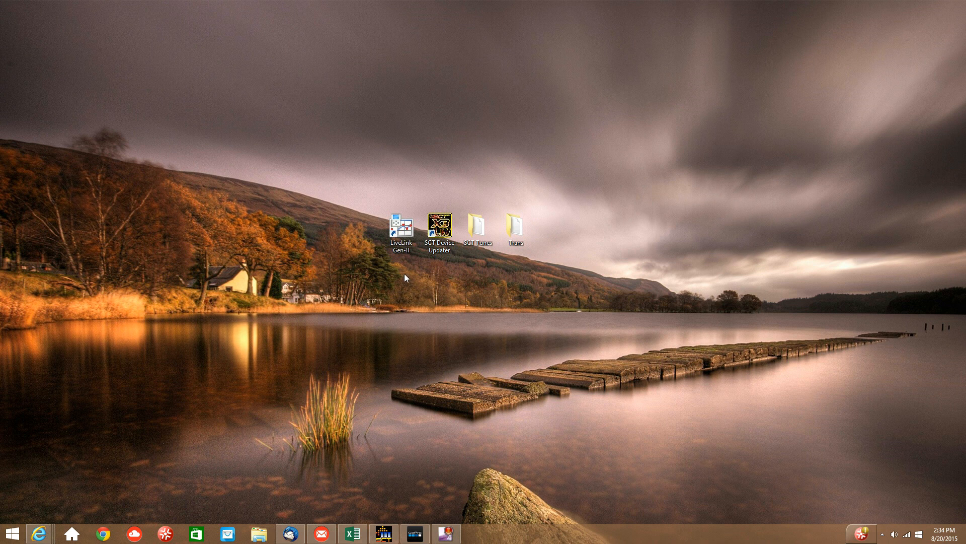
click(403, 235)
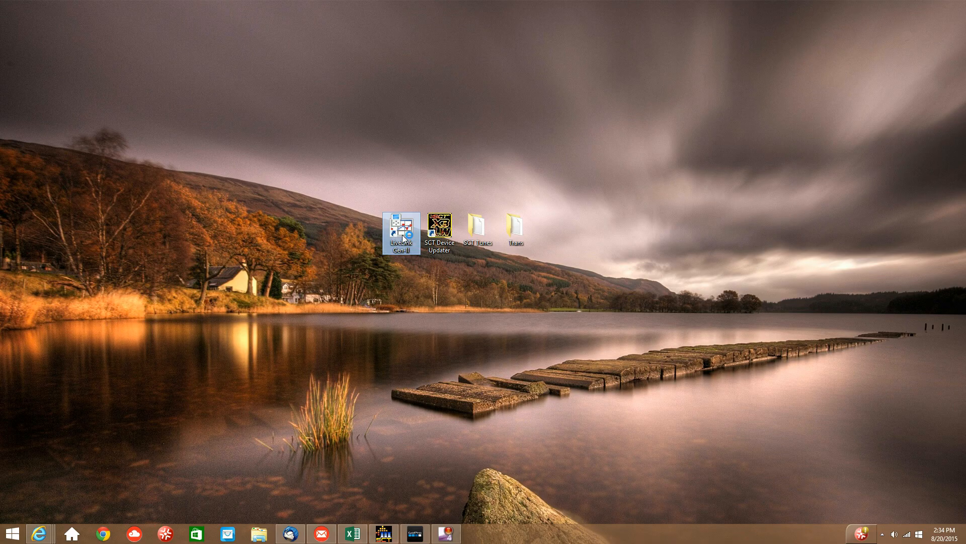
double_click(404, 236)
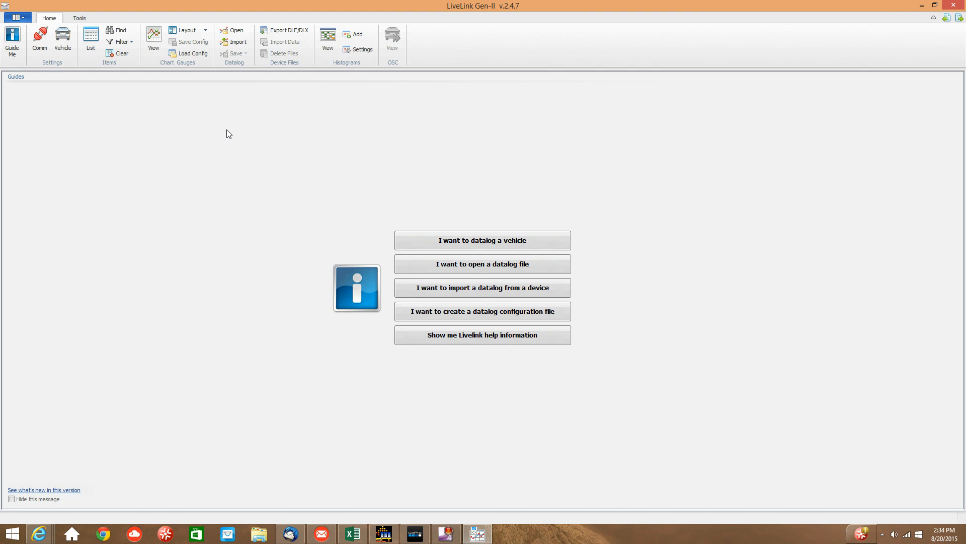
Load the Trans.cf4 configuration from the Desktop Trans folder via Load Config
click(204, 56)
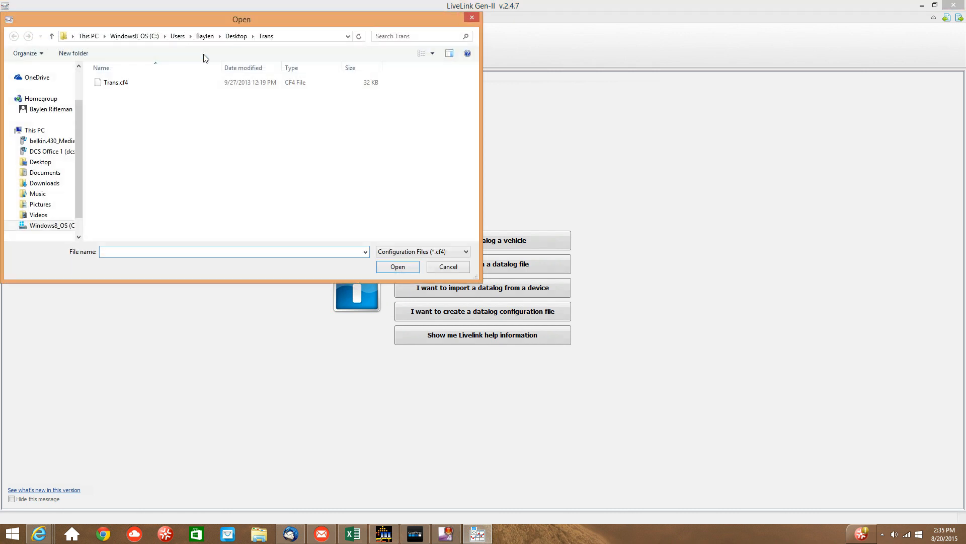
scroll(79, 110, up, 3)
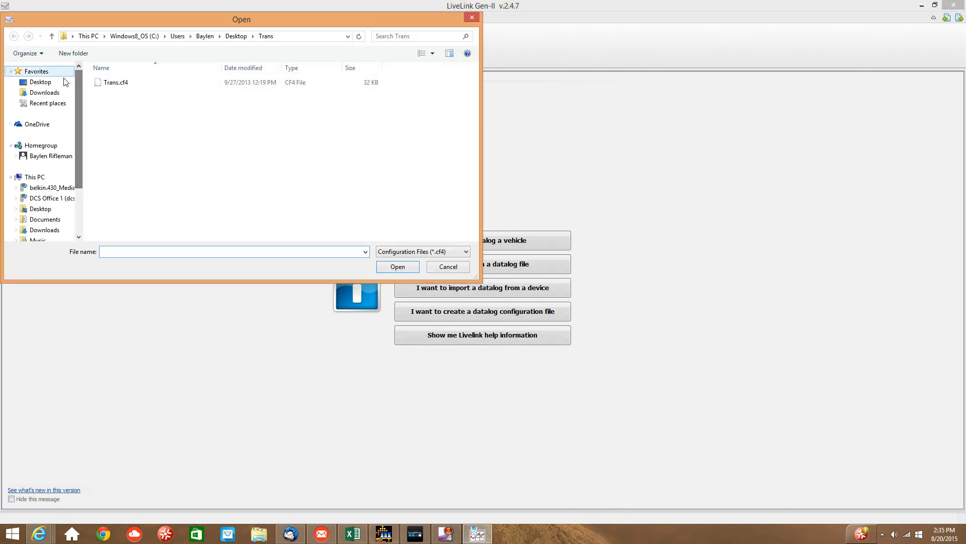
click(40, 82)
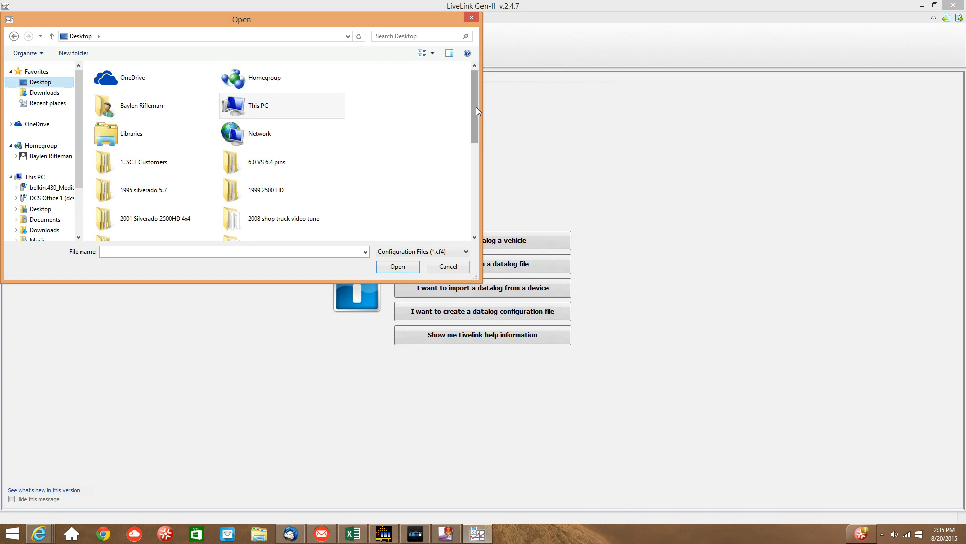
drag(476, 106, 469, 182)
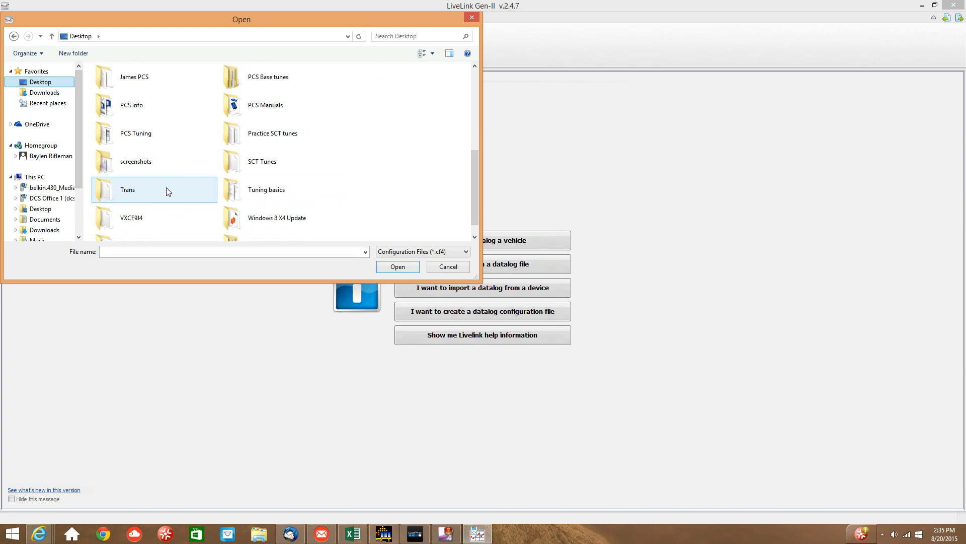
double_click(149, 189)
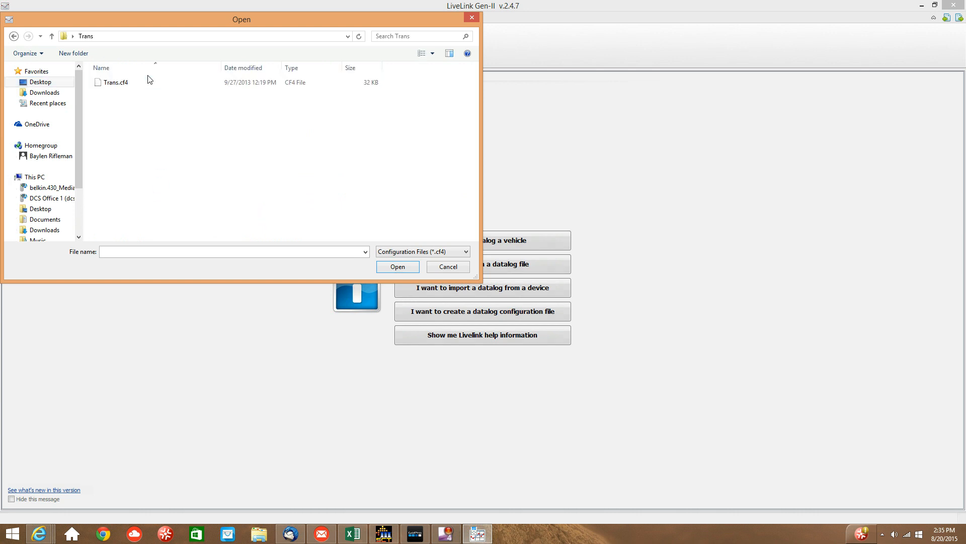
click(115, 82)
click(397, 266)
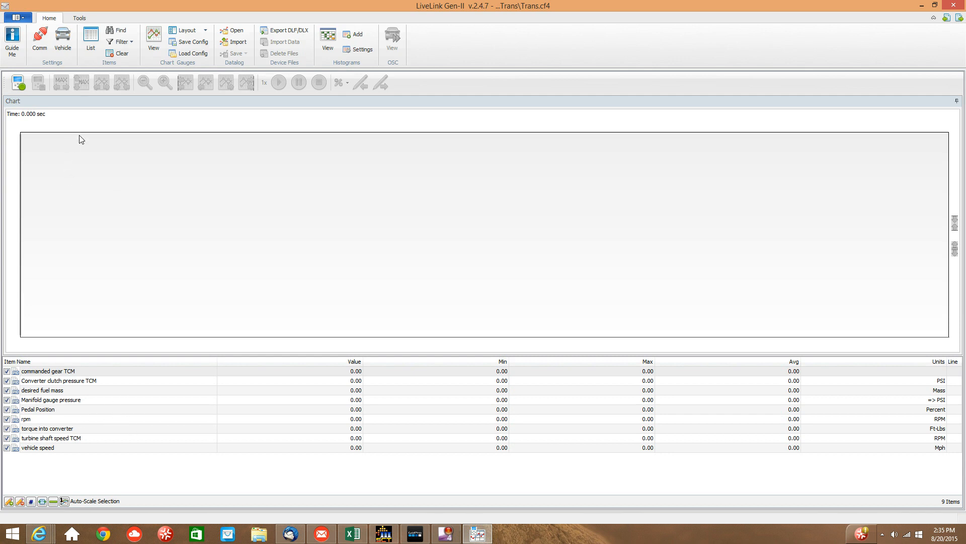
Run Check Communication on the Comm page to detect the LivewireTS FORD tuner
click(39, 37)
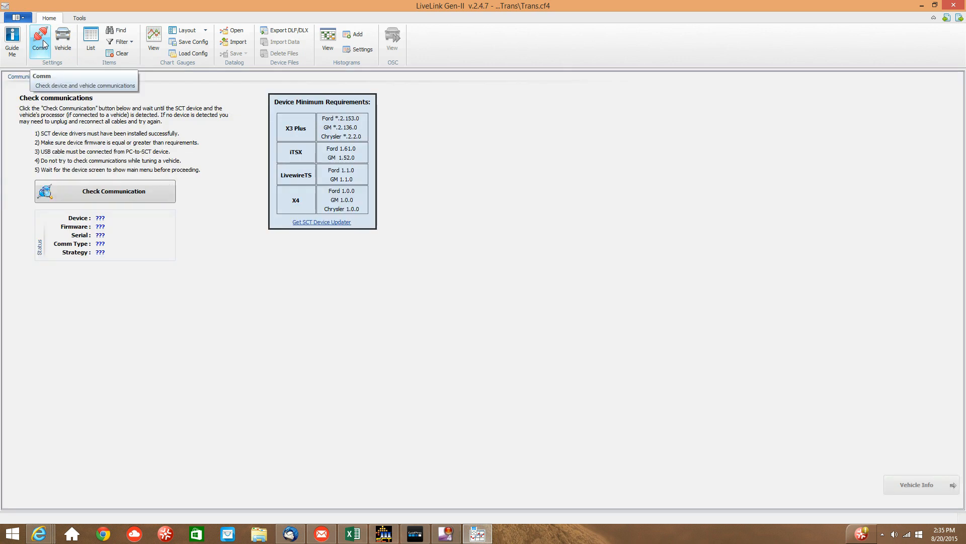
click(114, 192)
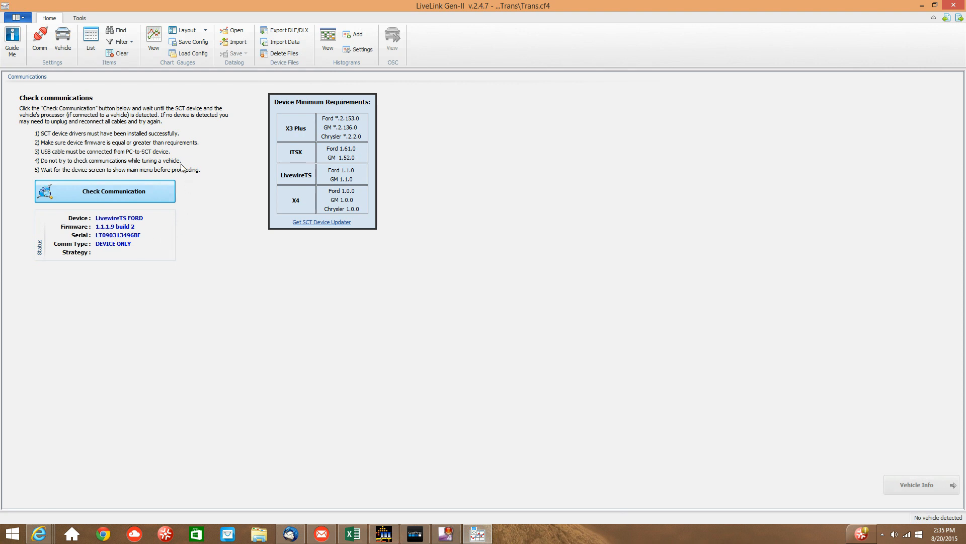
Return to the chart view showing the recorded datalog with commanded gear TCM
click(153, 39)
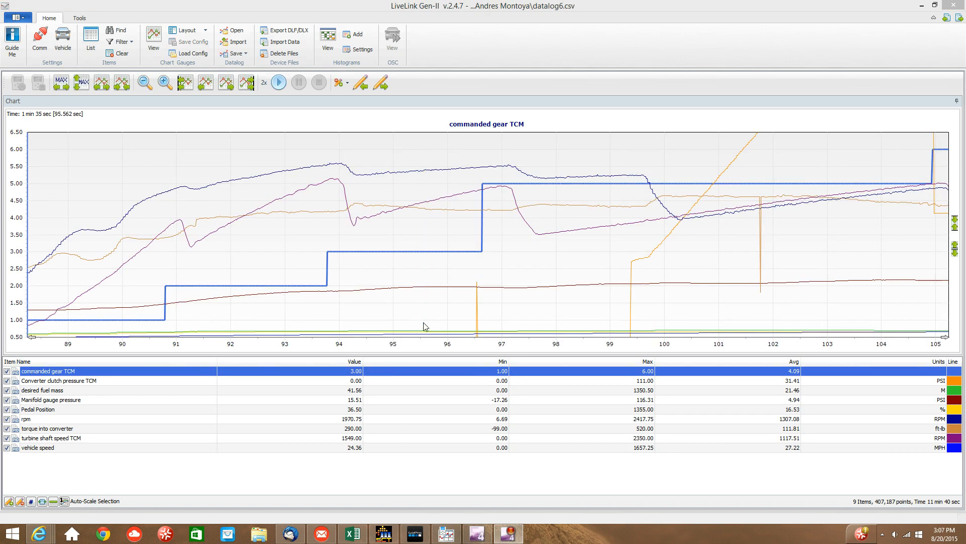
Move the time marker back to about 95.1 s and pan the chart later in the log
drag(424, 328, 228, 300)
click(228, 84)
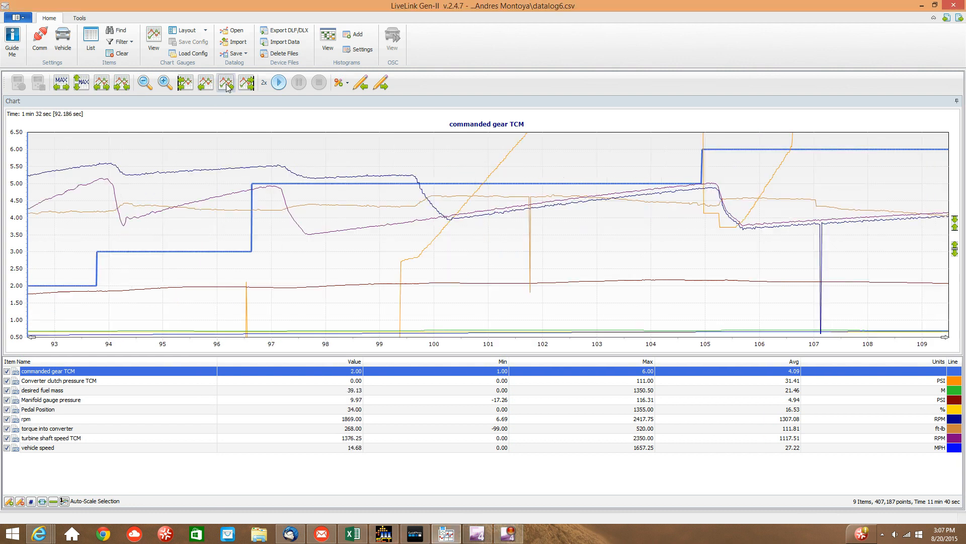
click(228, 85)
click(228, 85)
click(228, 86)
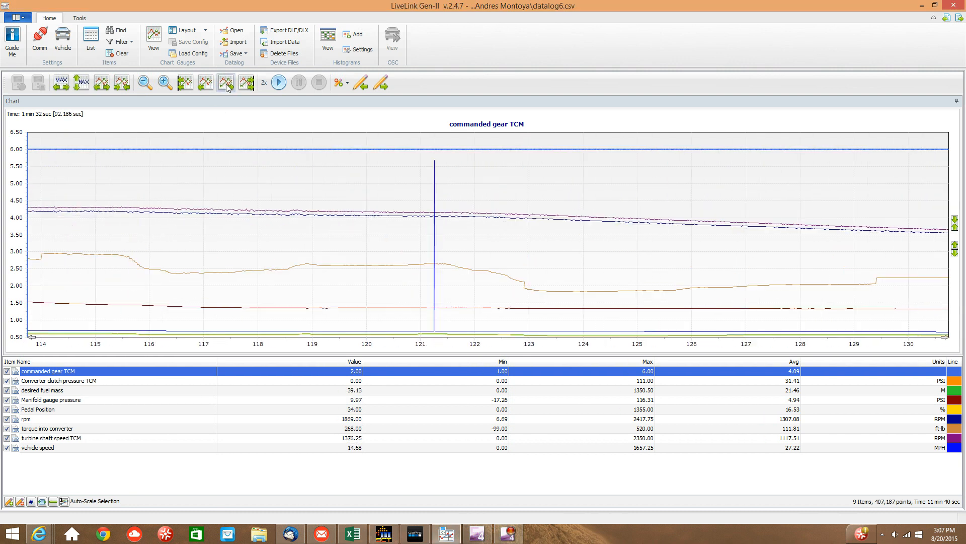
click(228, 85)
click(229, 85)
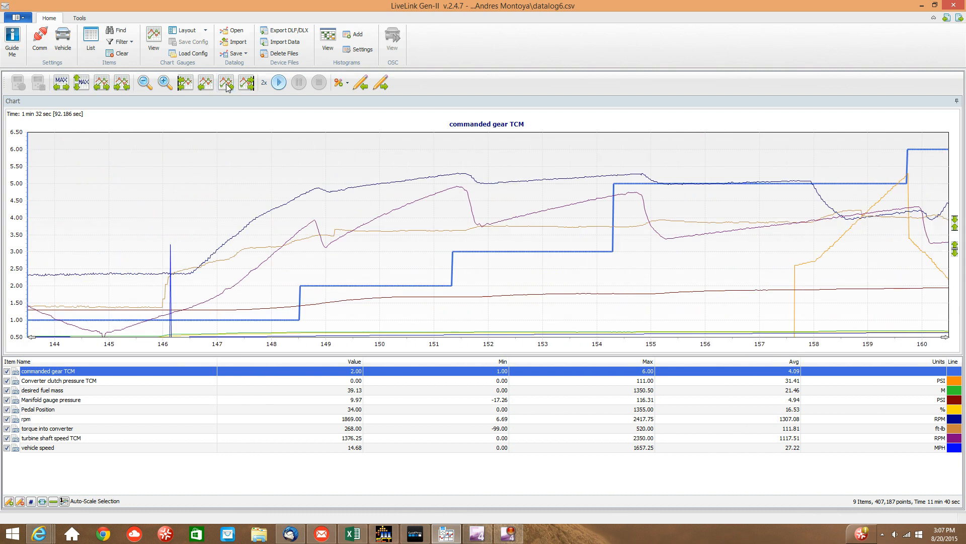
Mark the first upshift near 148.6 s and reposition the window over the gear 1-to-6 upshifts
click(303, 308)
click(231, 84)
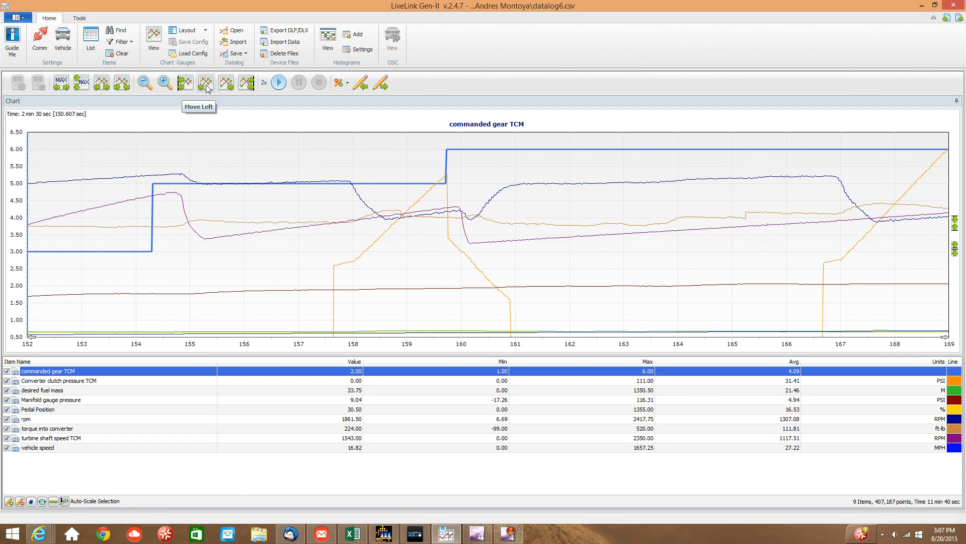
click(206, 83)
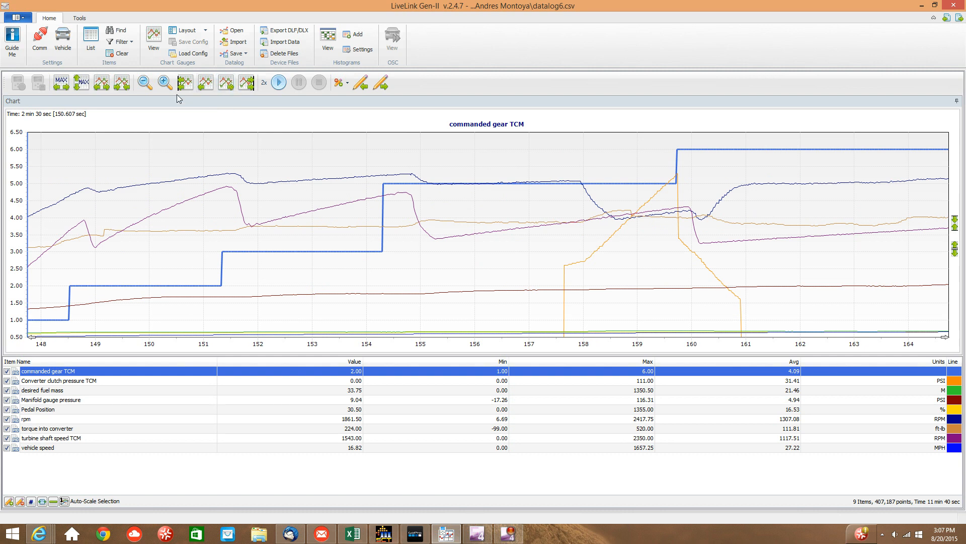
Save the recorded datalog as datalog4.csv in the Desktop Trans folder
click(24, 17)
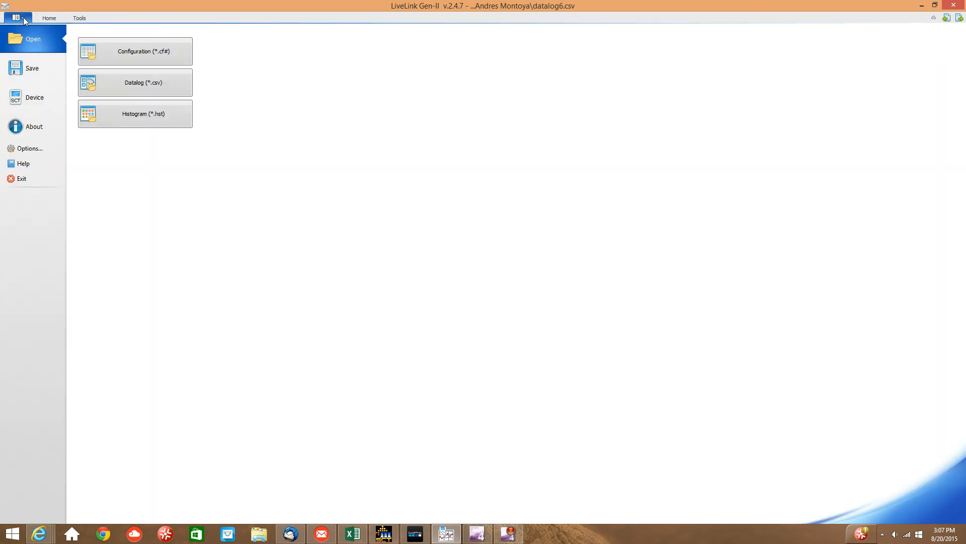
click(28, 69)
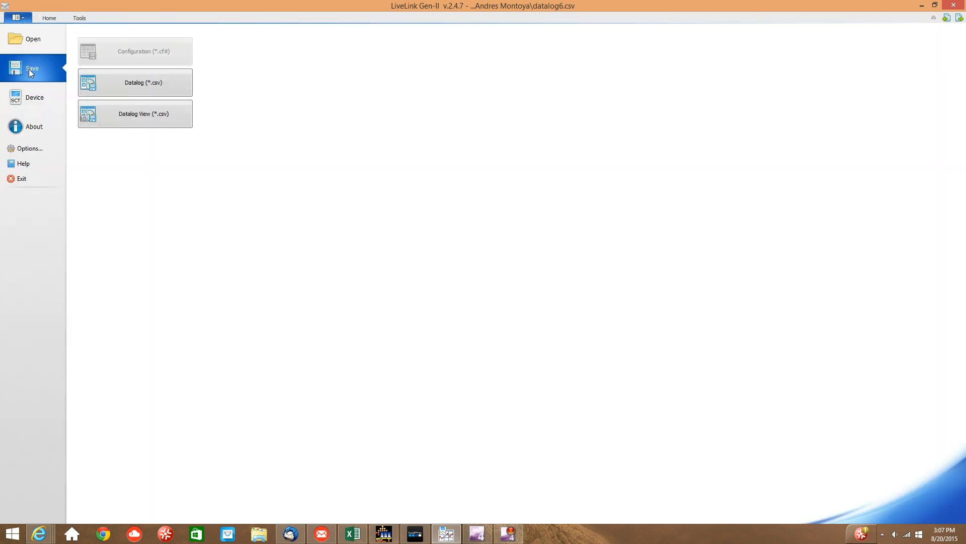
click(110, 89)
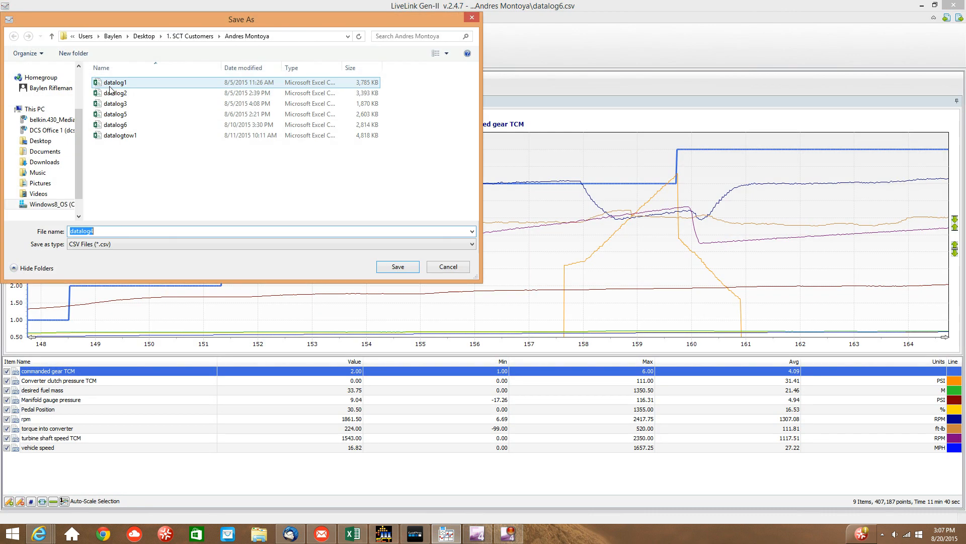
scroll(46, 136, up, 3)
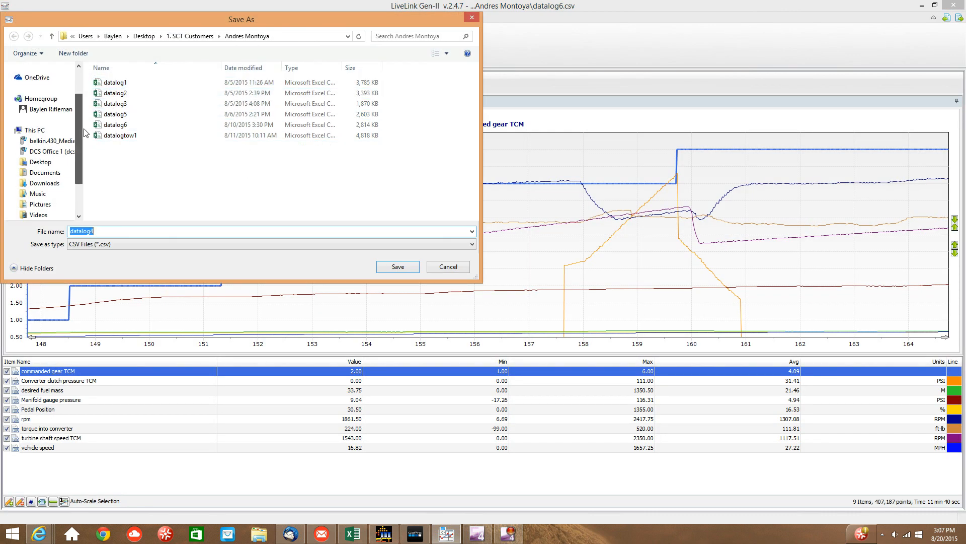
click(40, 82)
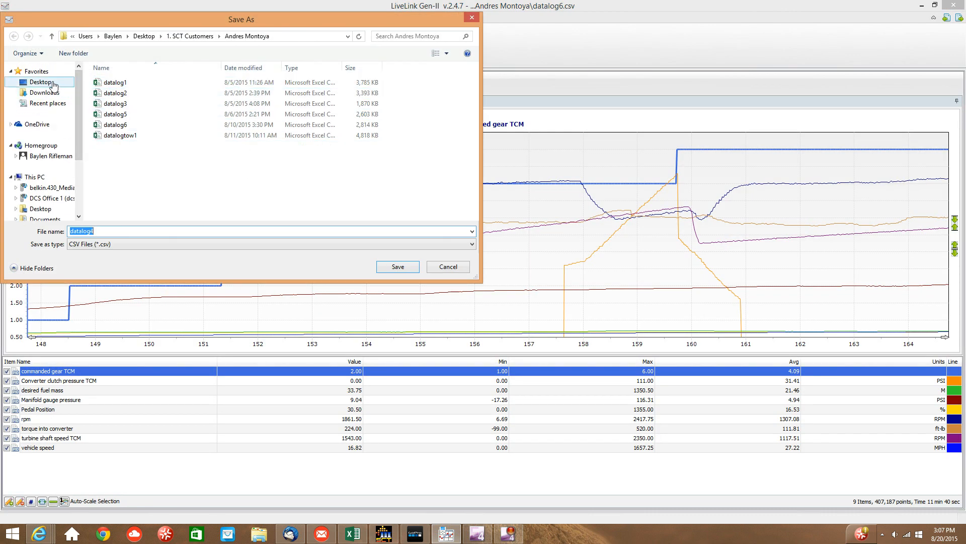
click(42, 81)
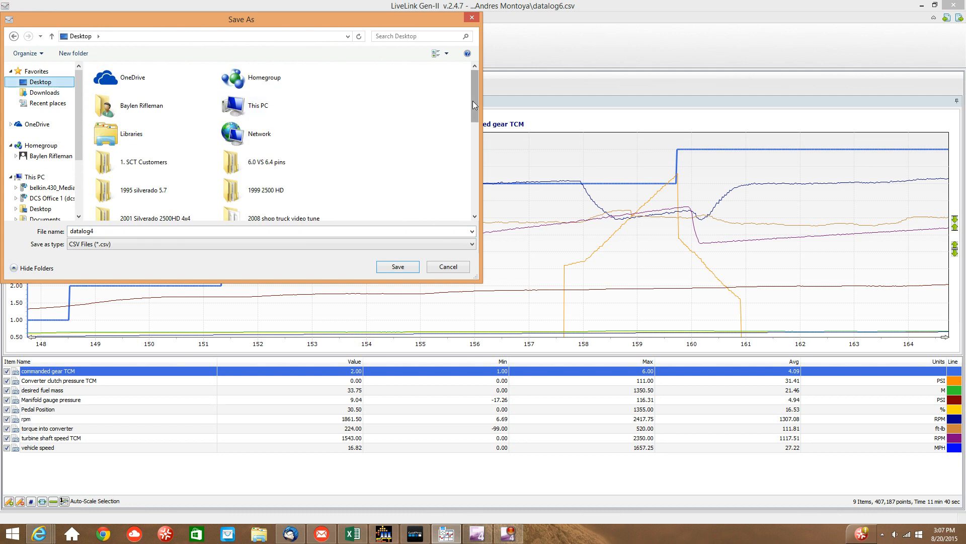
drag(473, 100, 469, 174)
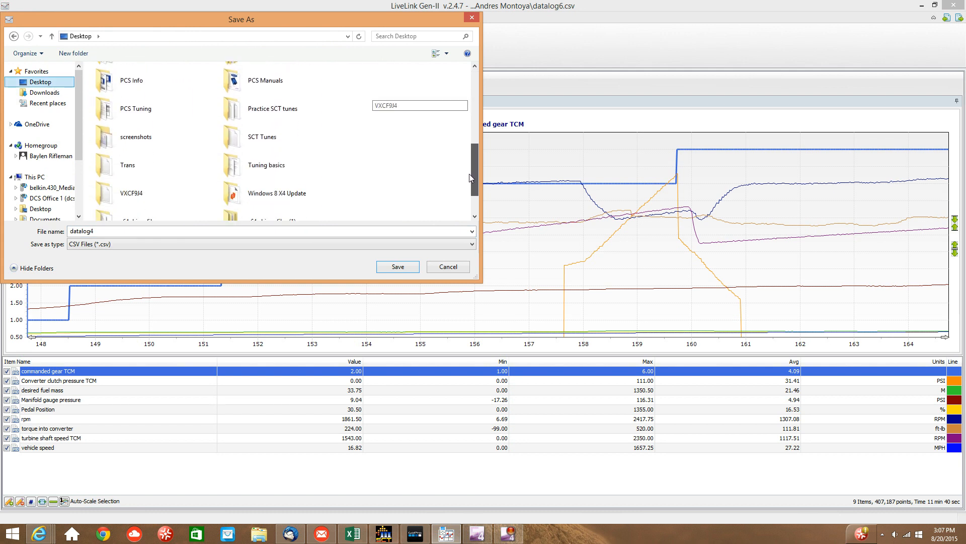
double_click(128, 165)
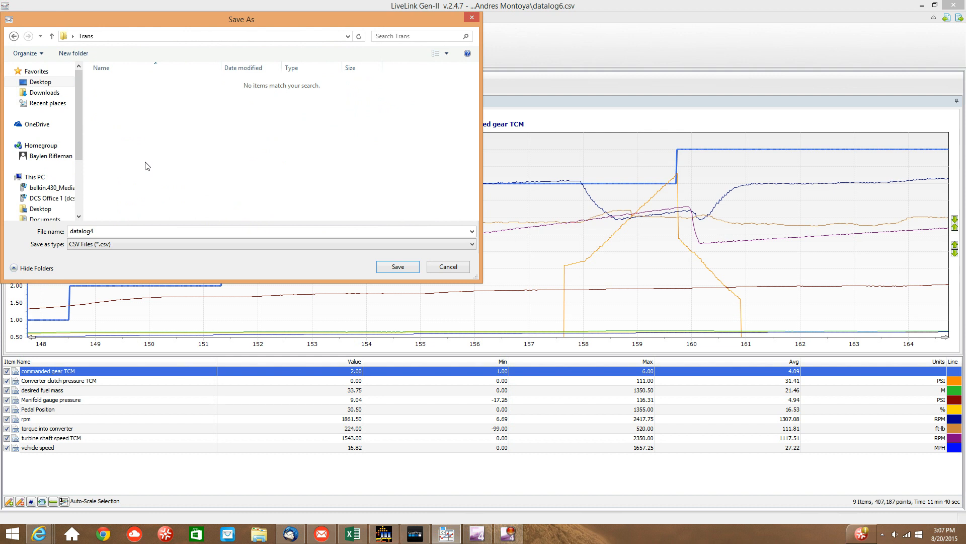
click(397, 267)
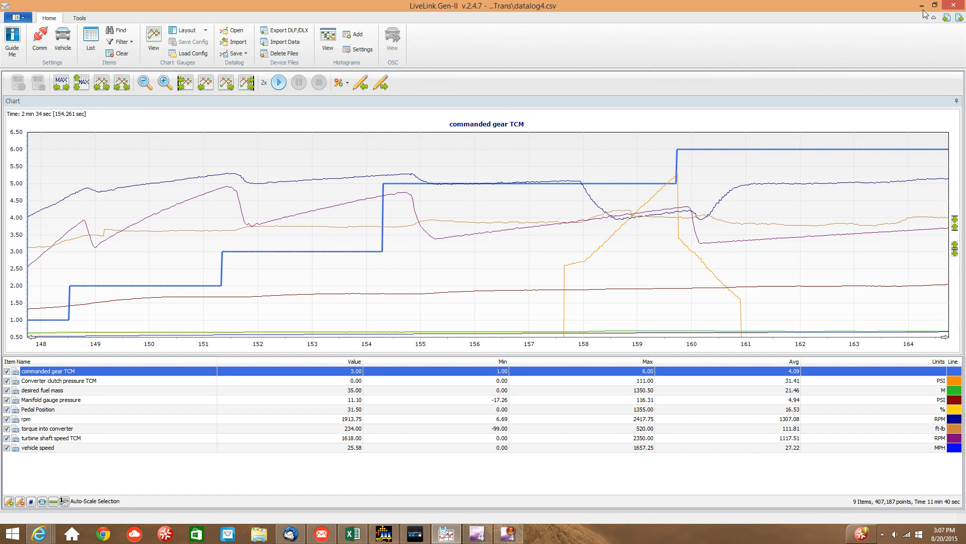
Minimize LiveLink and select the new datalog4 file in the Trans folder in File Explorer
click(921, 5)
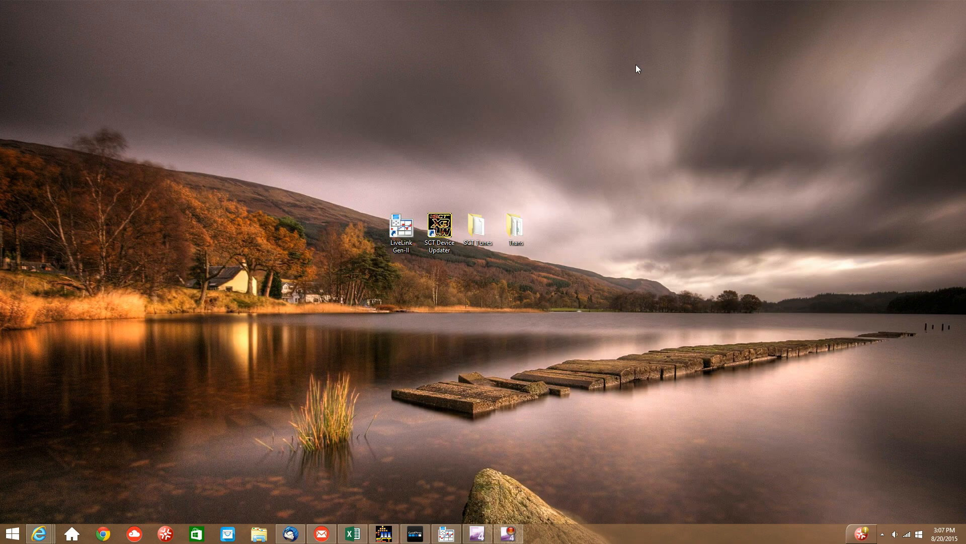
double_click(516, 225)
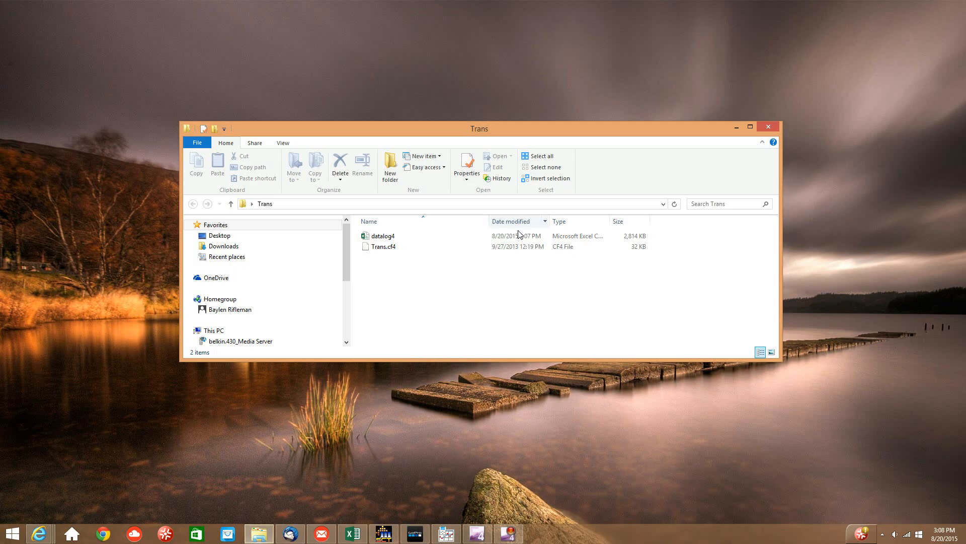
click(393, 236)
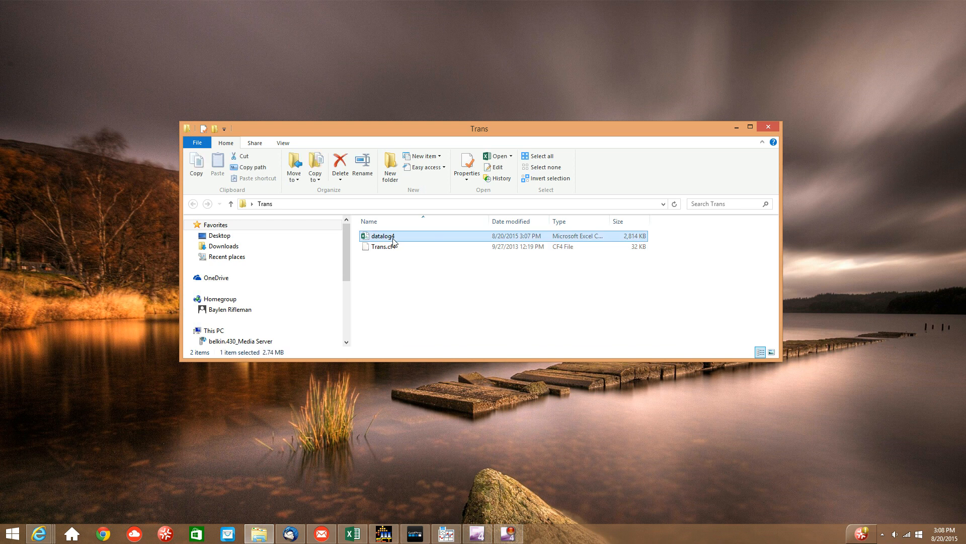